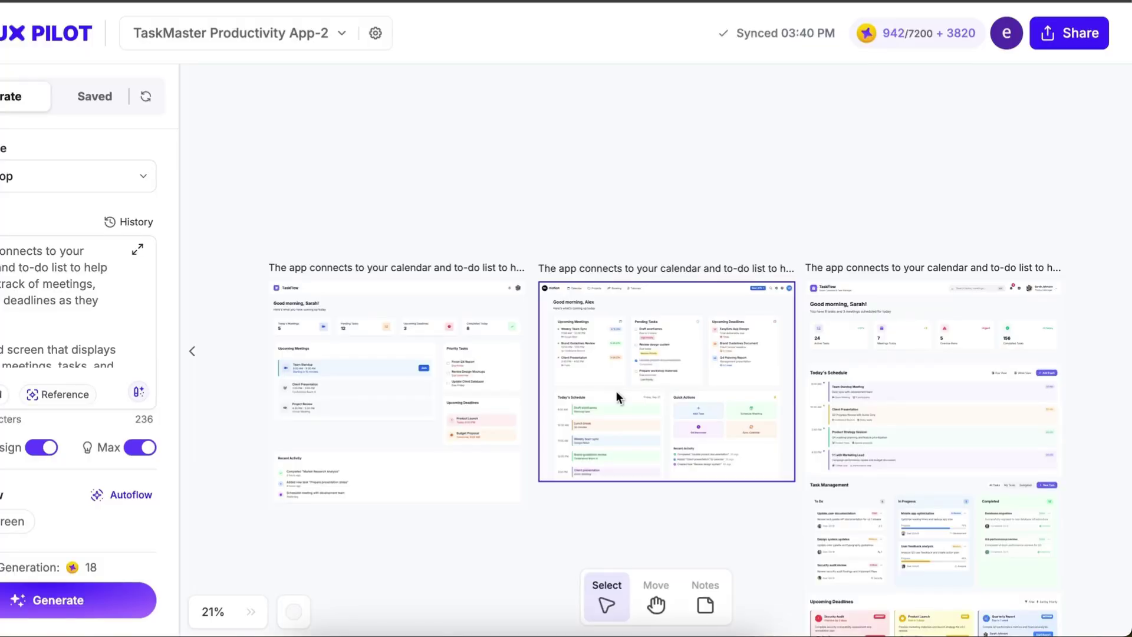
Select the right-hand TaskFlow dashboard design and zoom the canvas to it.
{"action": "key", "text": "Right"}
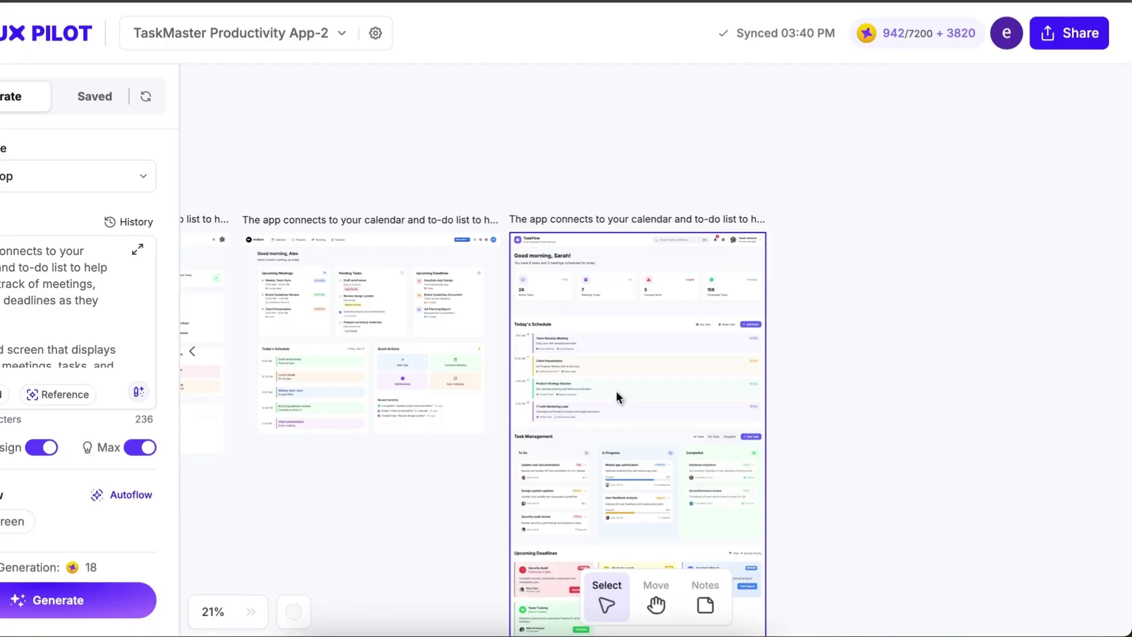
{"action": "key", "text": "shift+2"}
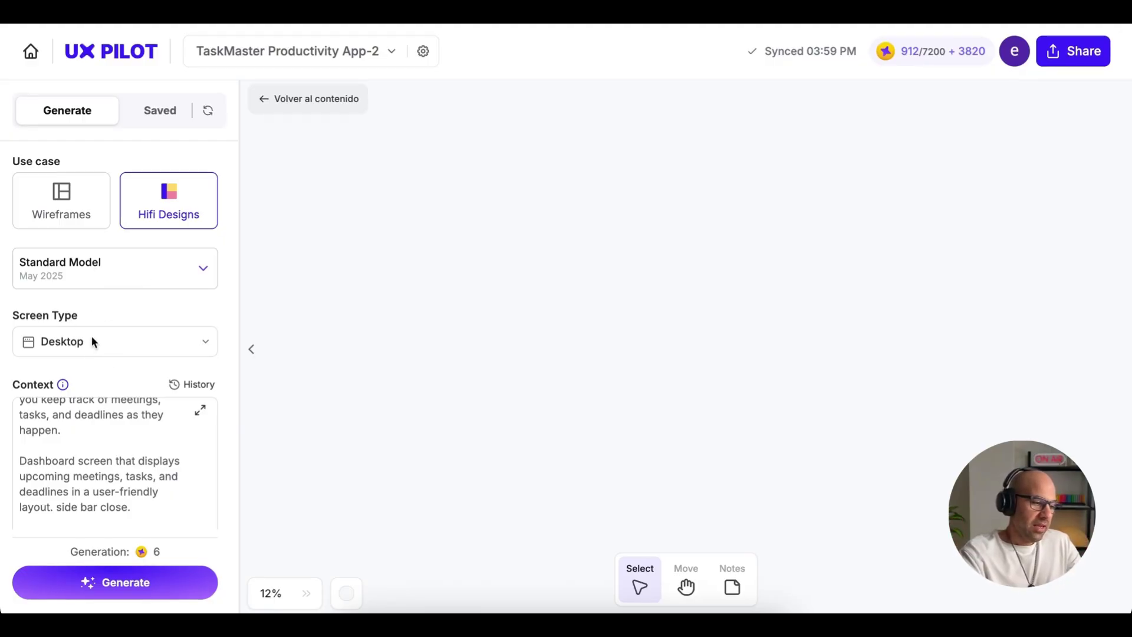
Review the 236-character dashboard prompt in the expanded context editor and apply it unchanged.
{"action": "left_click", "coordinate": [201, 411]}
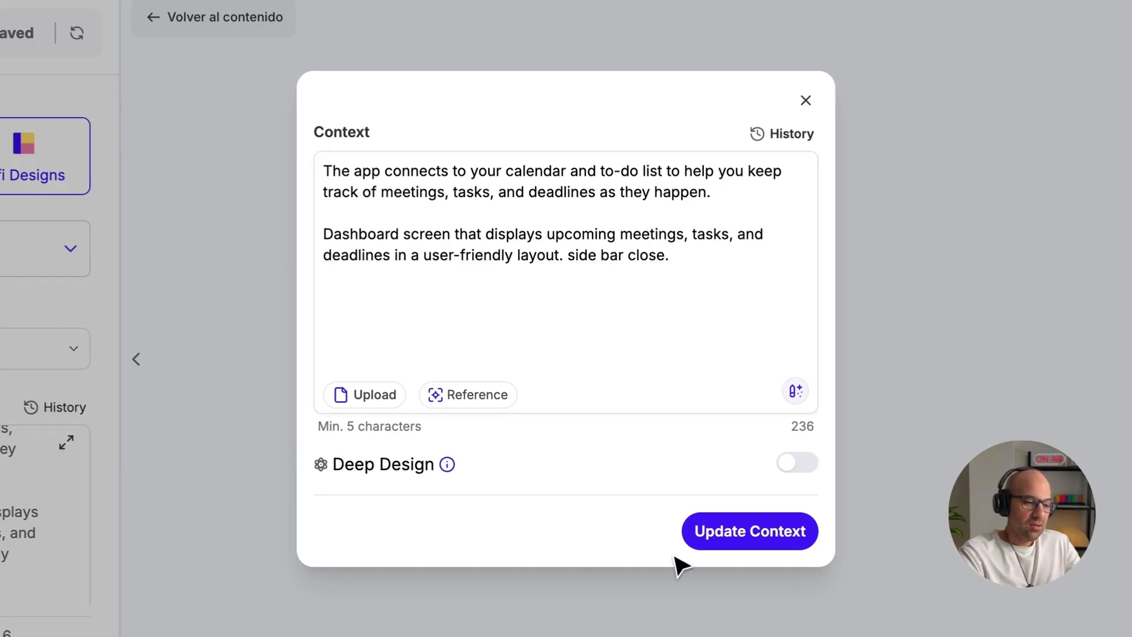
{"action": "left_click", "coordinate": [690, 533]}
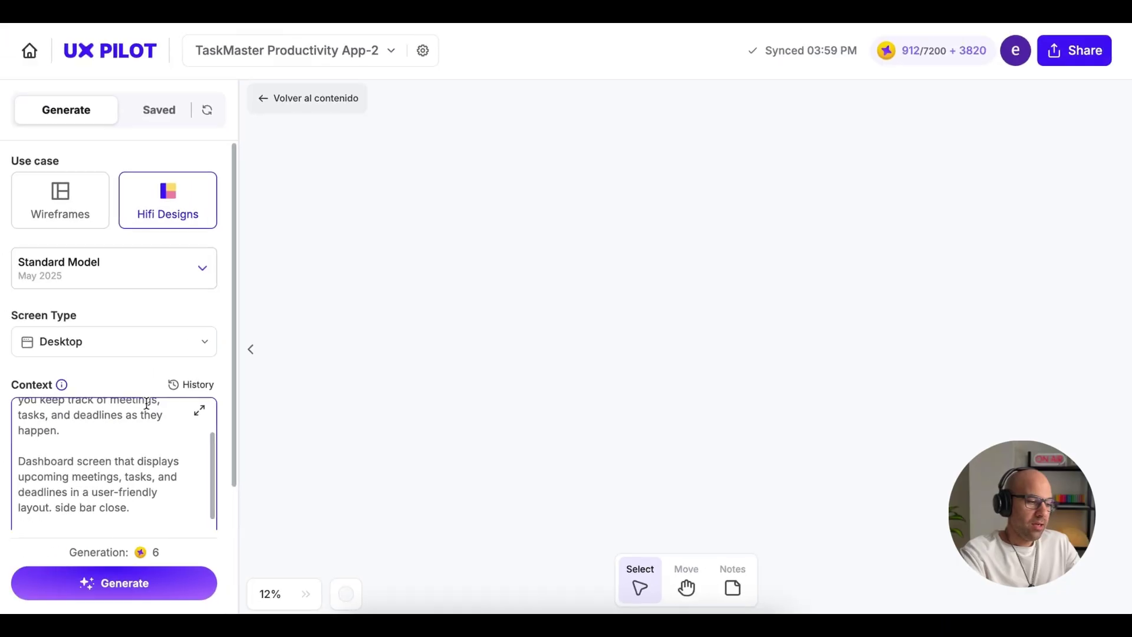
{"action": "scroll", "coordinate": [146, 403], "scroll_direction": "down", "scroll_amount": 3}
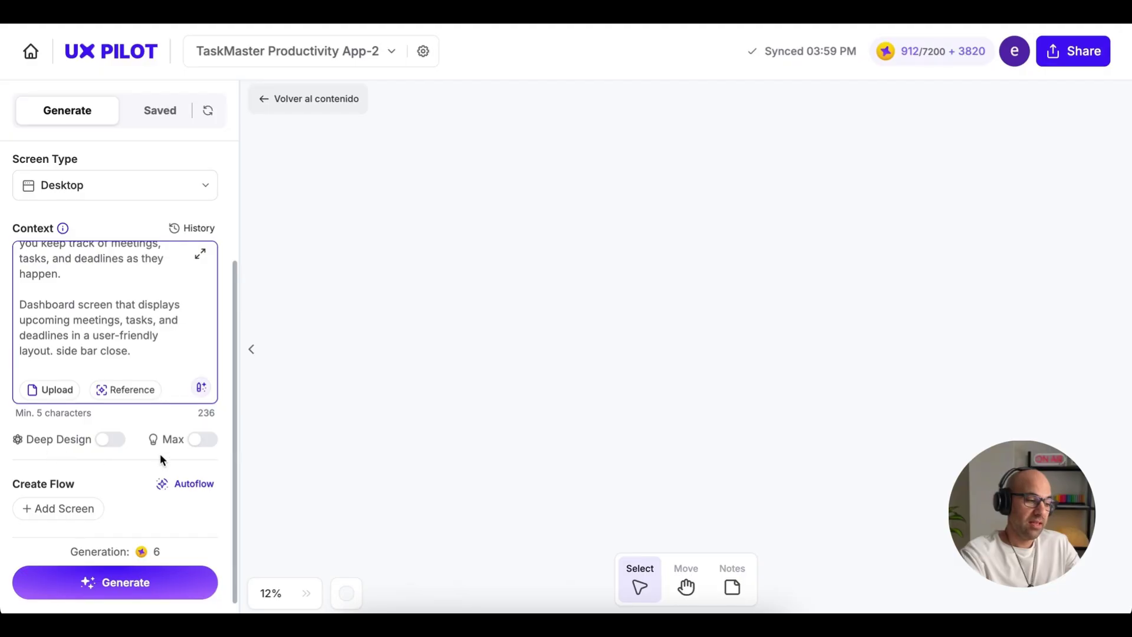
Generate the TaskFlow dashboard with Deep Design on, then again with Max also enabled.
{"action": "left_click", "coordinate": [170, 579]}
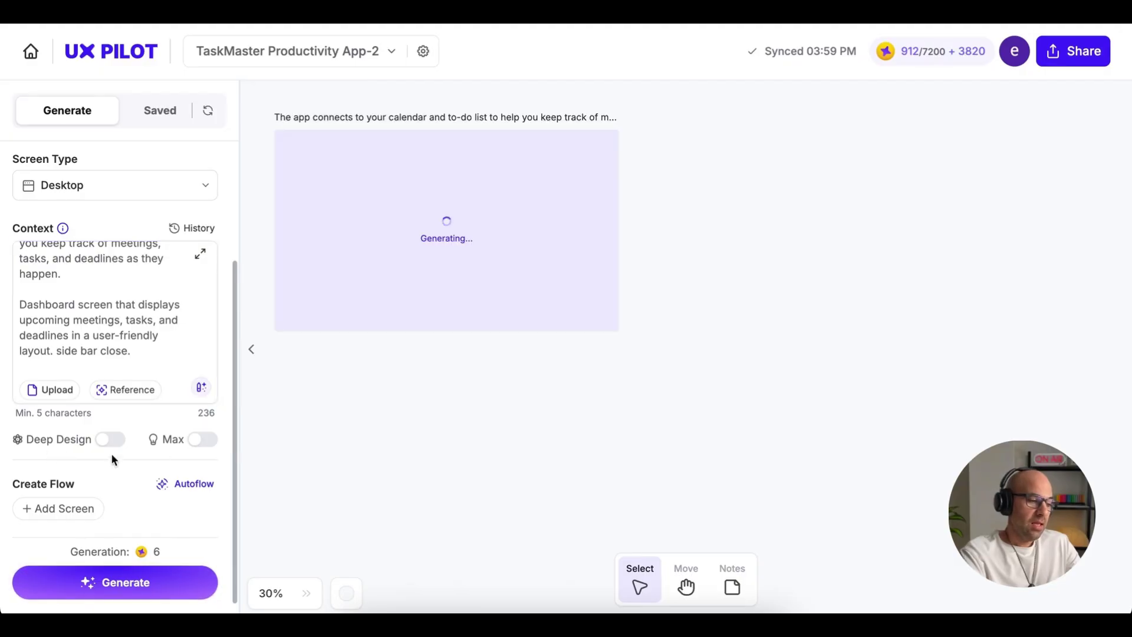
{"action": "left_click", "coordinate": [111, 439]}
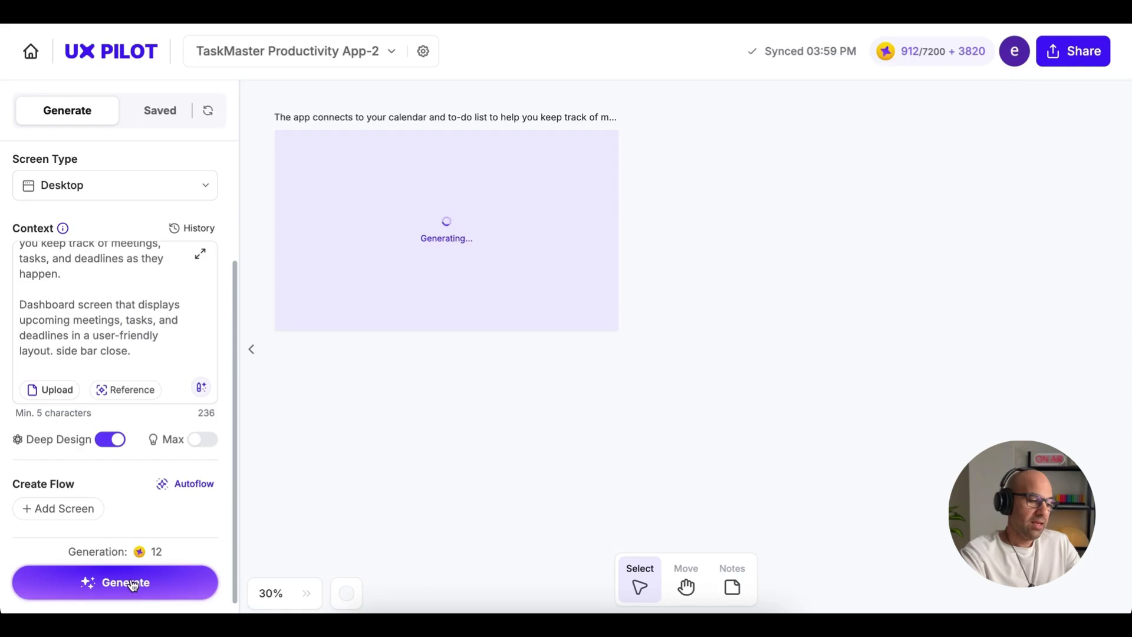
{"action": "left_click", "coordinate": [198, 442]}
{"action": "left_click", "coordinate": [171, 584]}
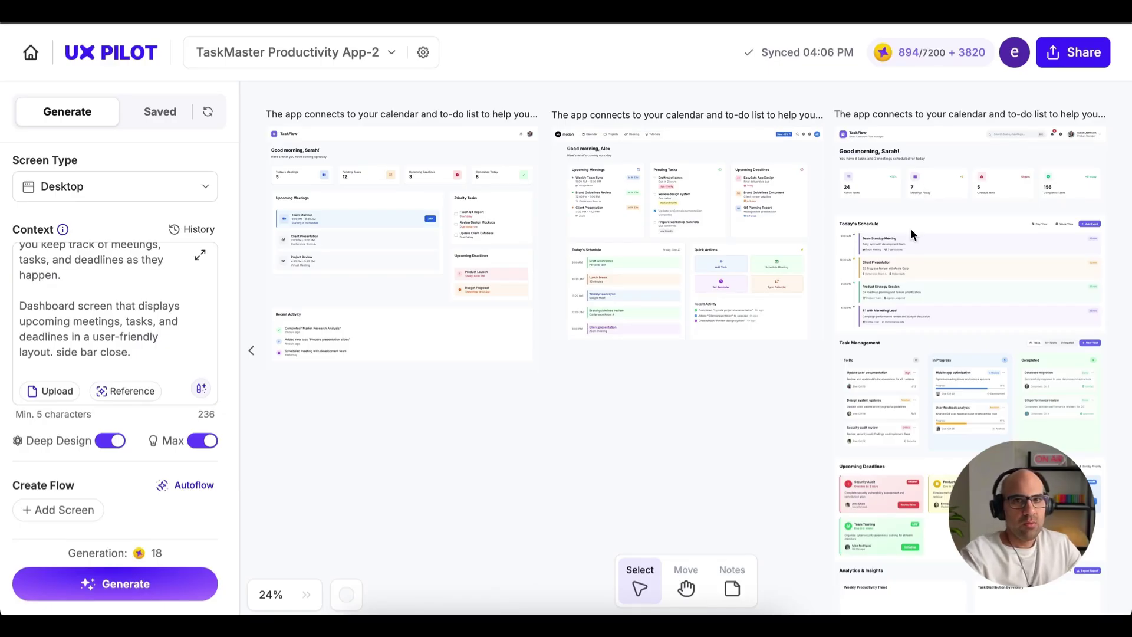
{"action": "double_click", "coordinate": [326, 247]}
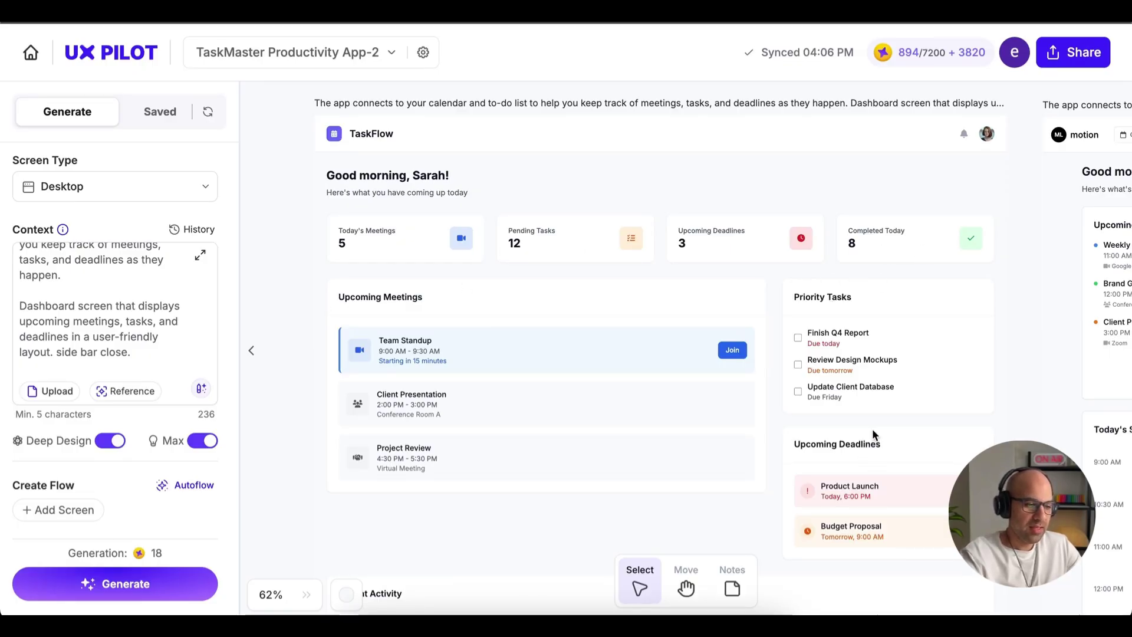
{"action": "scroll", "coordinate": [871, 428], "scroll_direction": "down", "scroll_amount": 5}
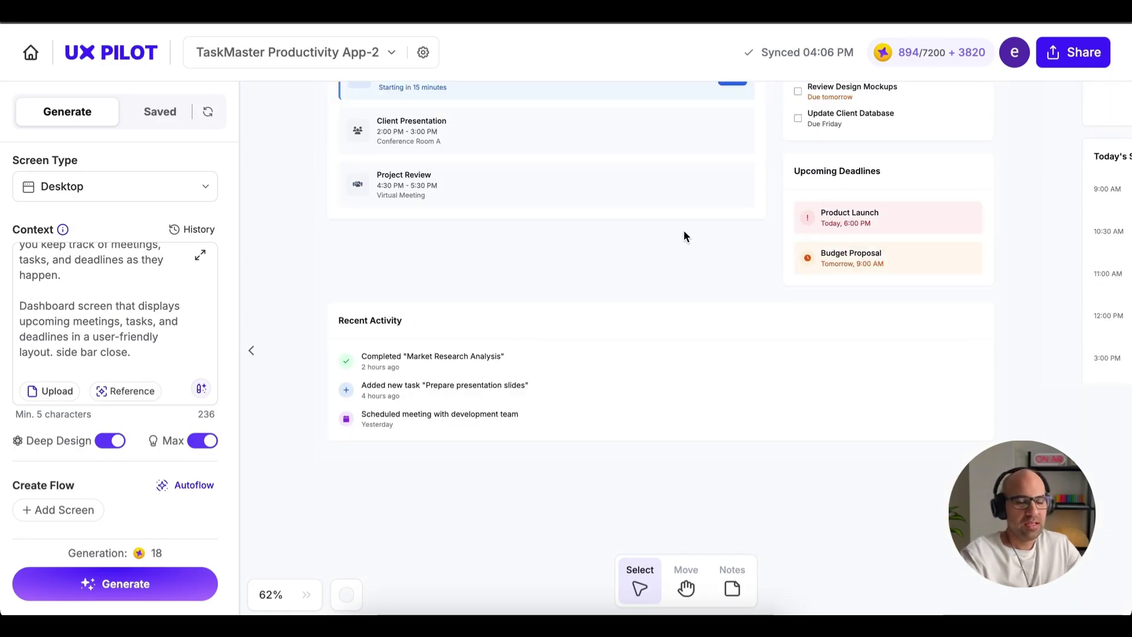
{"action": "scroll", "coordinate": [683, 236], "scroll_direction": "down", "scroll_amount": 10}
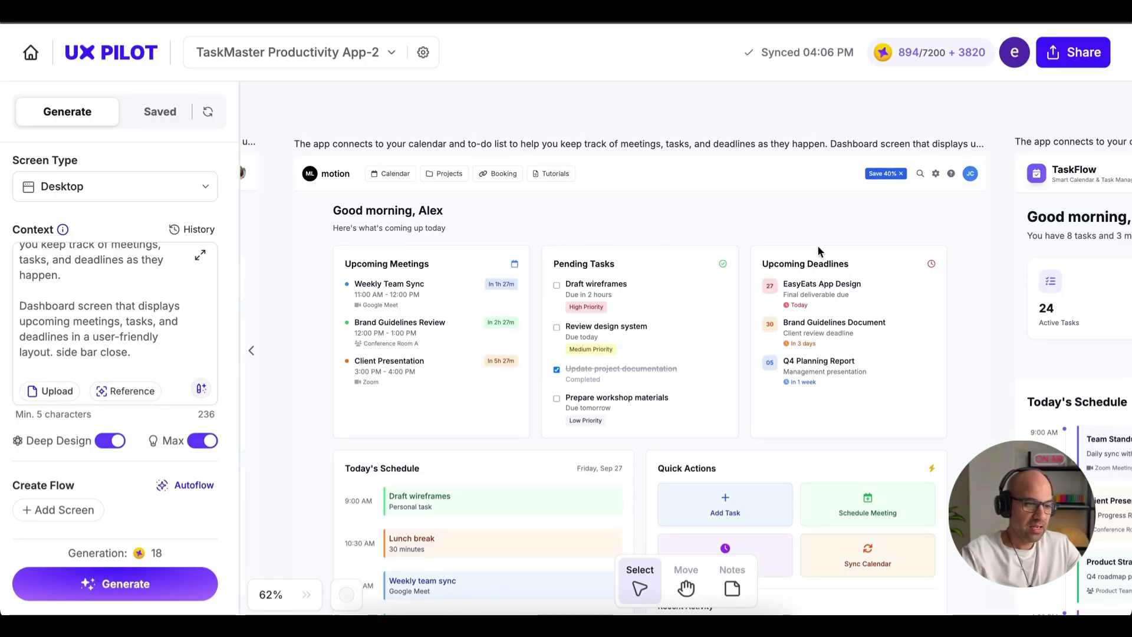
{"action": "scroll", "coordinate": [827, 267], "scroll_direction": "down", "scroll_amount": 2}
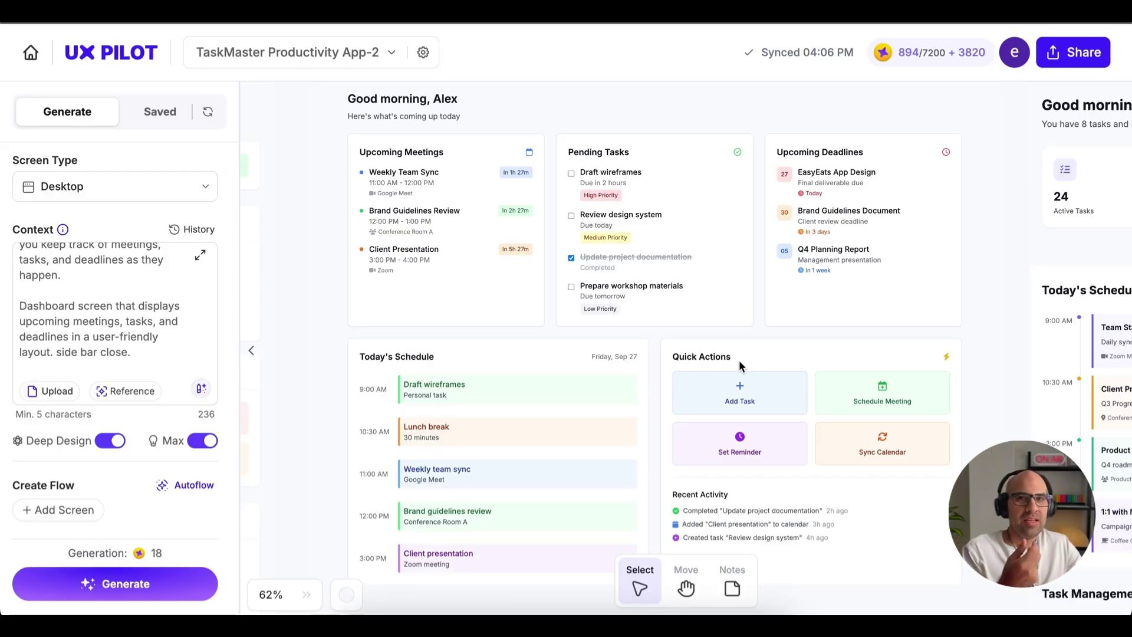
{"action": "scroll", "coordinate": [742, 362], "scroll_direction": "down", "scroll_amount": 5}
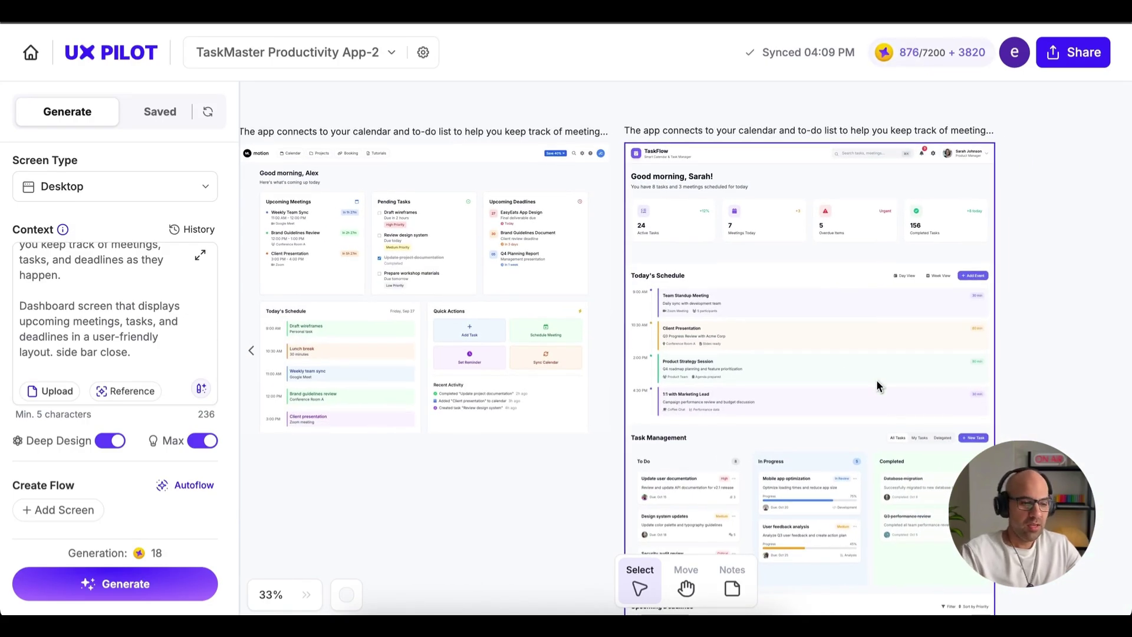
Zoom out to all three generated dashboards, then zoom into the third and scroll through it.
{"action": "key", "text": "shift+1"}
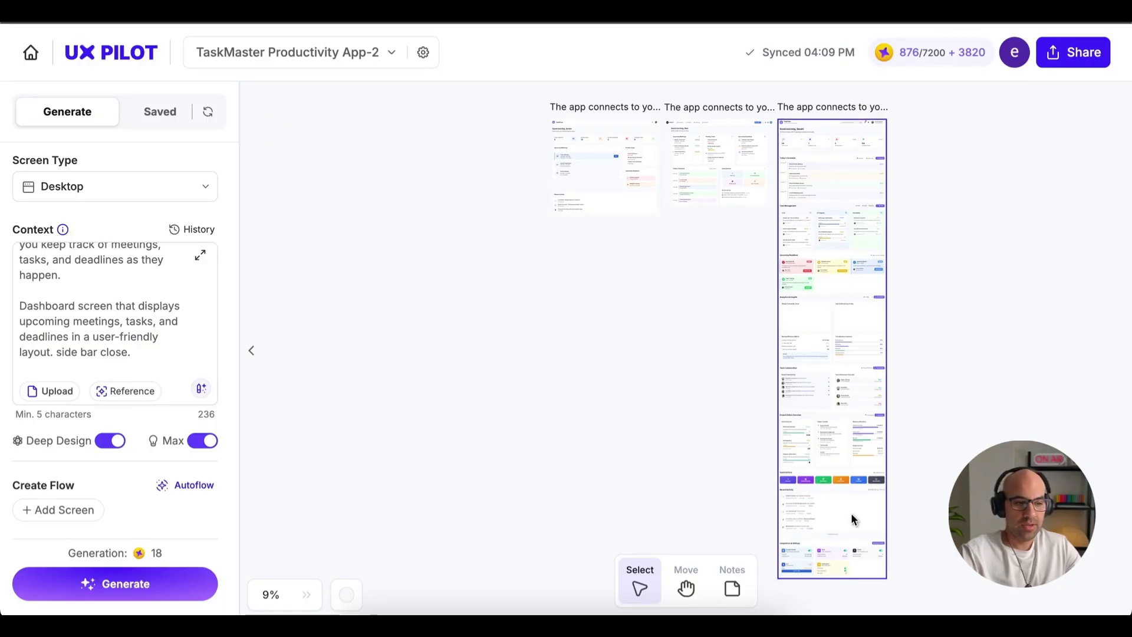
{"action": "double_click", "coordinate": [851, 158]}
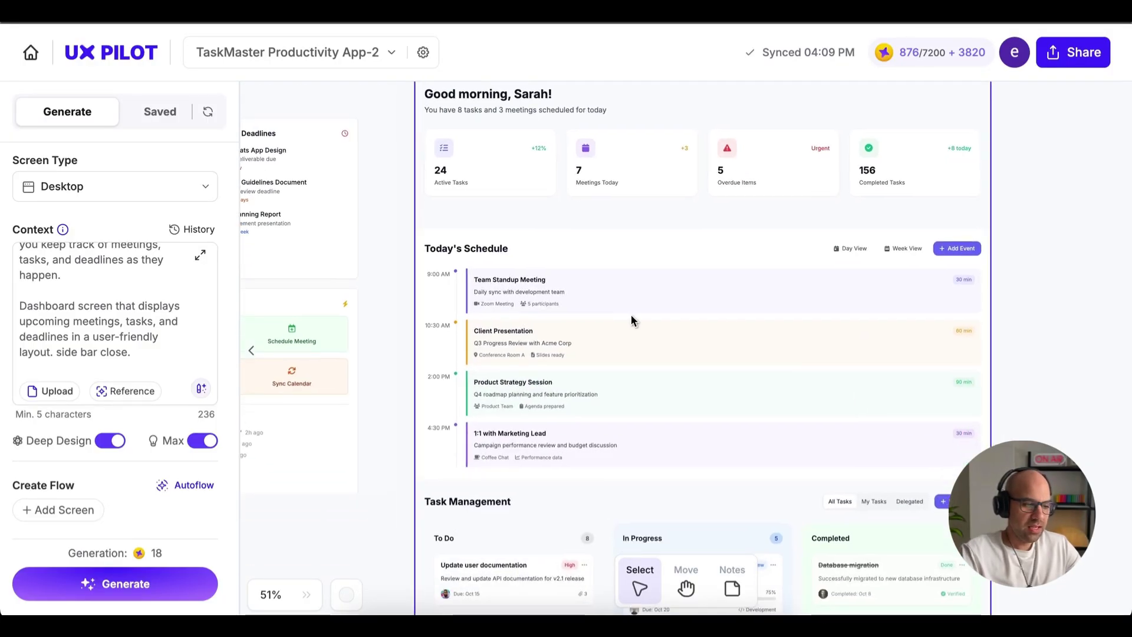
{"action": "scroll", "coordinate": [631, 313], "scroll_direction": "down", "scroll_amount": 5}
{"action": "scroll", "coordinate": [610, 408], "scroll_direction": "down", "scroll_amount": 1}
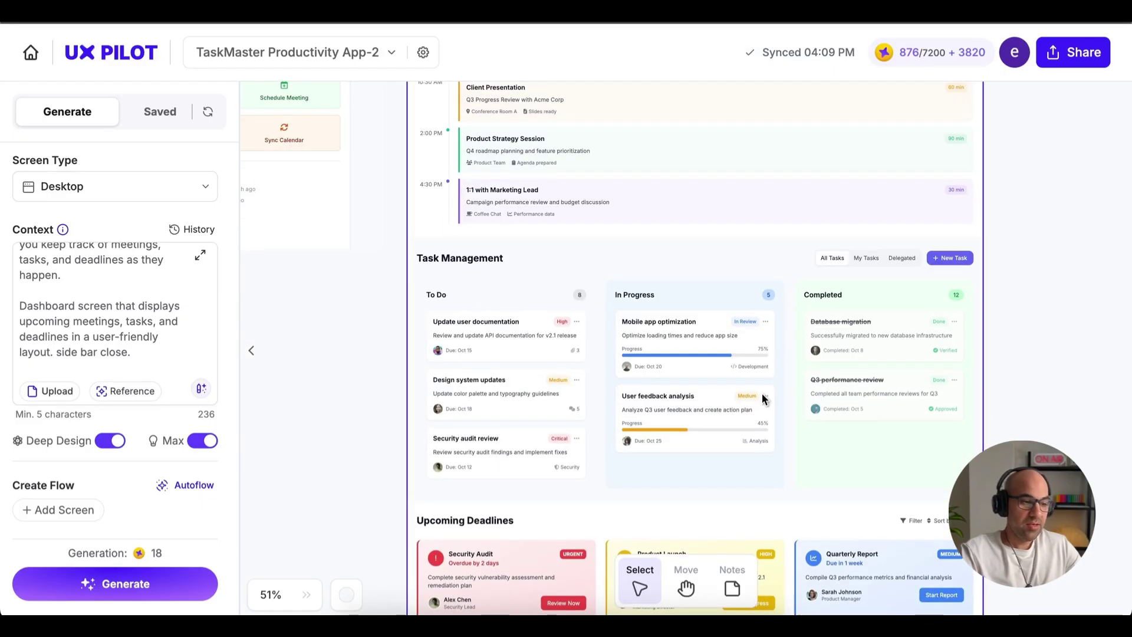
{"action": "scroll", "coordinate": [747, 364], "scroll_direction": "down", "scroll_amount": 5}
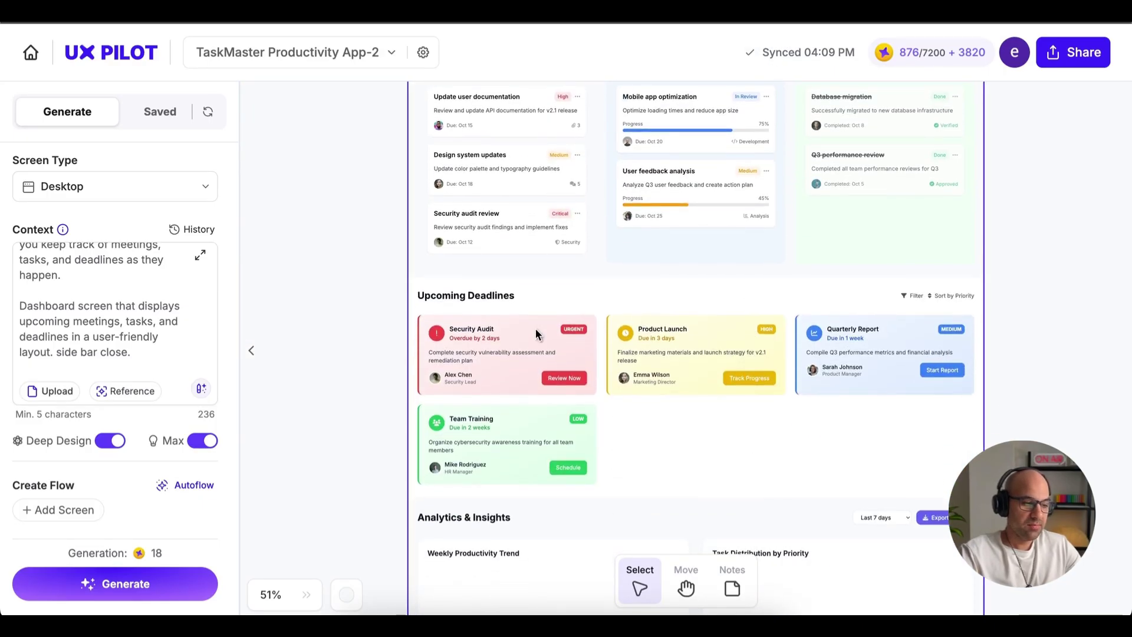
{"action": "scroll", "coordinate": [536, 328], "scroll_direction": "down", "scroll_amount": 8}
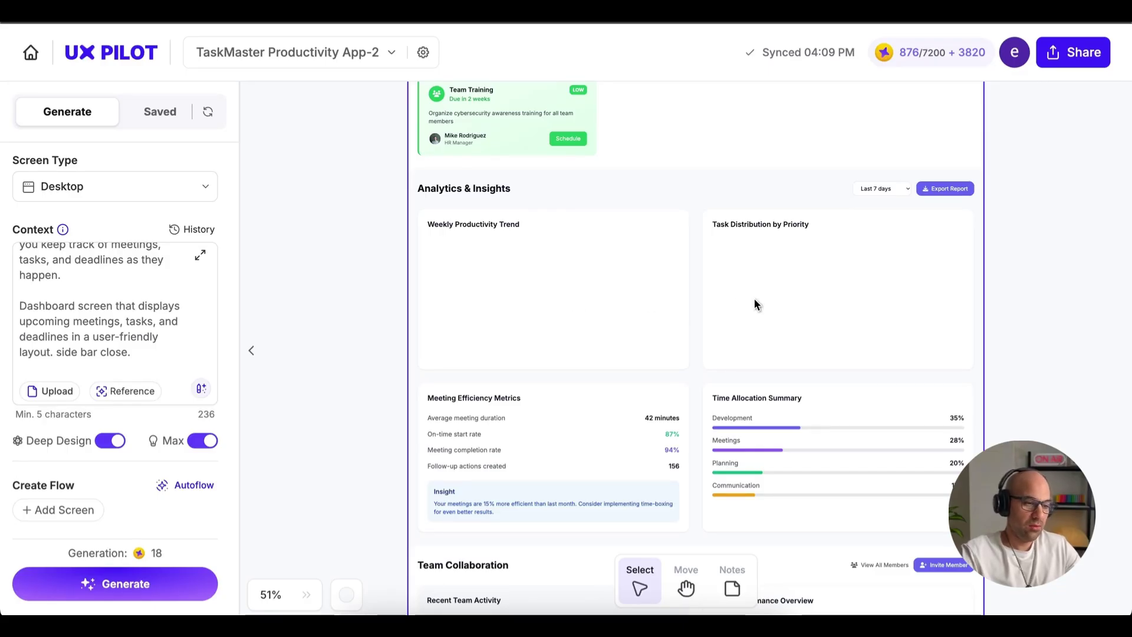
{"action": "scroll", "coordinate": [754, 298], "scroll_direction": "down", "scroll_amount": 10}
{"action": "scroll", "coordinate": [660, 309], "scroll_direction": "down", "scroll_amount": 3}
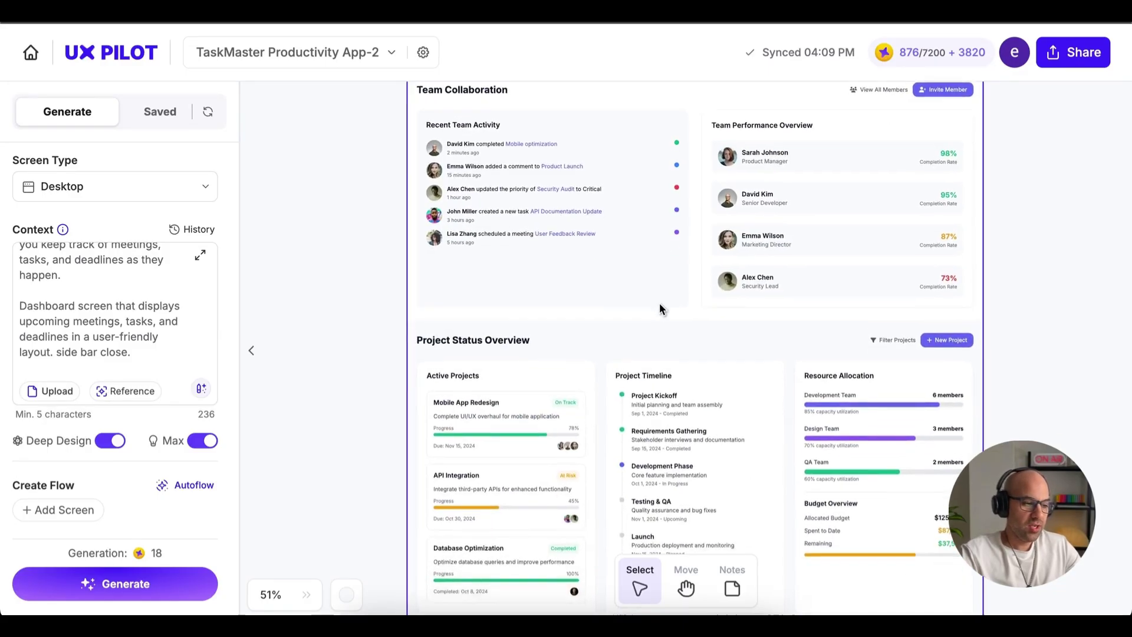
{"action": "scroll", "coordinate": [510, 326], "scroll_direction": "down", "scroll_amount": 3}
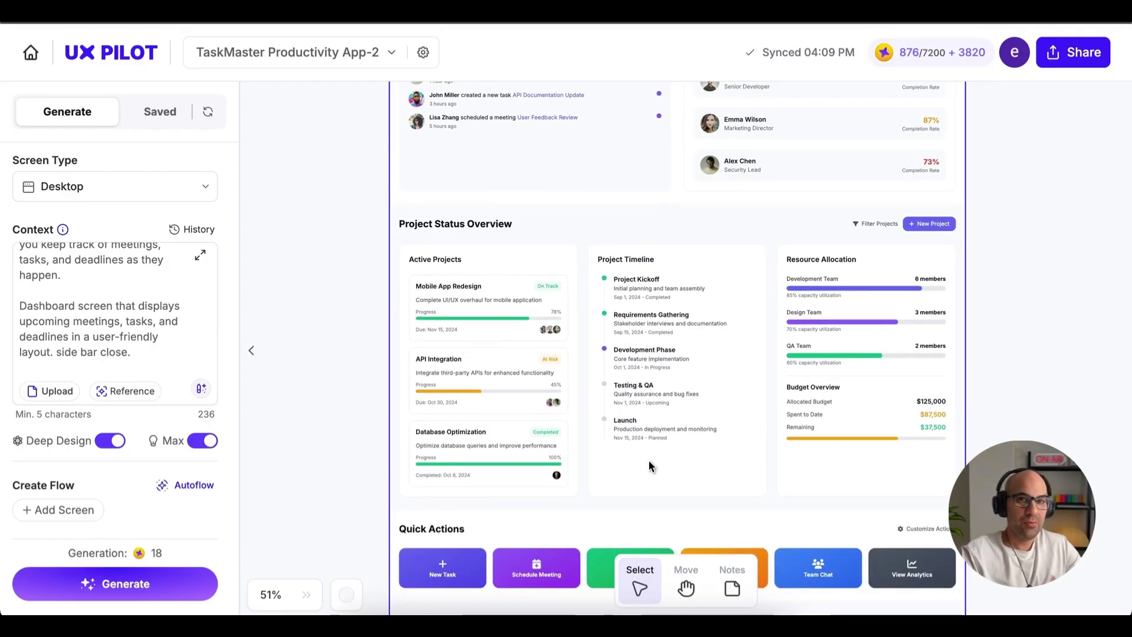
{"action": "scroll", "coordinate": [648, 462], "scroll_direction": "down", "scroll_amount": 4}
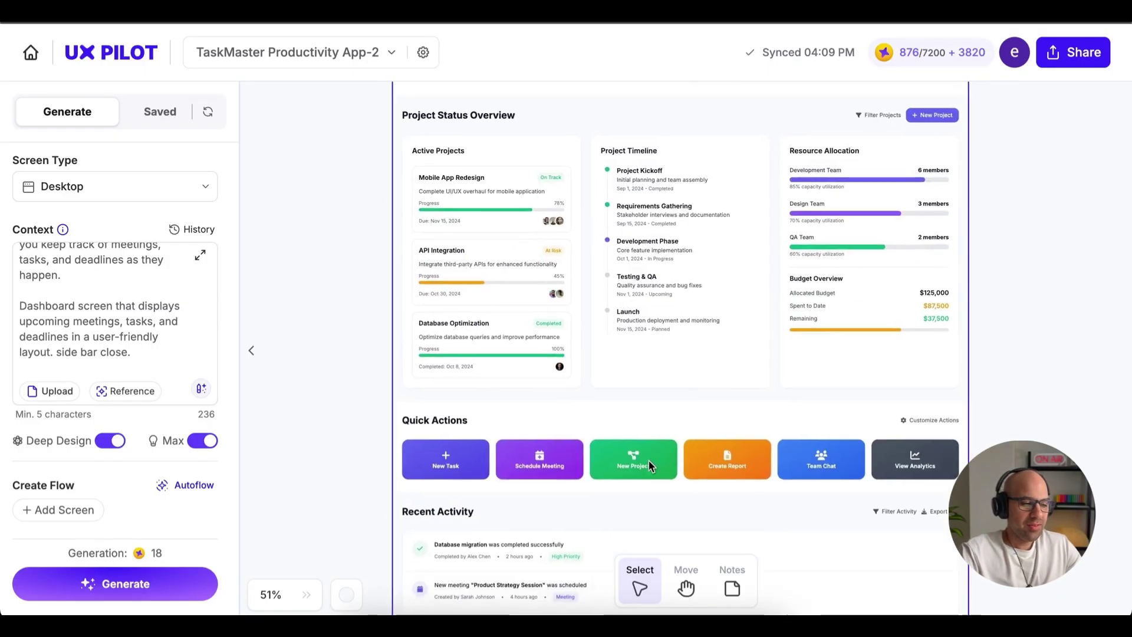
{"action": "scroll", "coordinate": [650, 466], "scroll_direction": "down", "scroll_amount": 3}
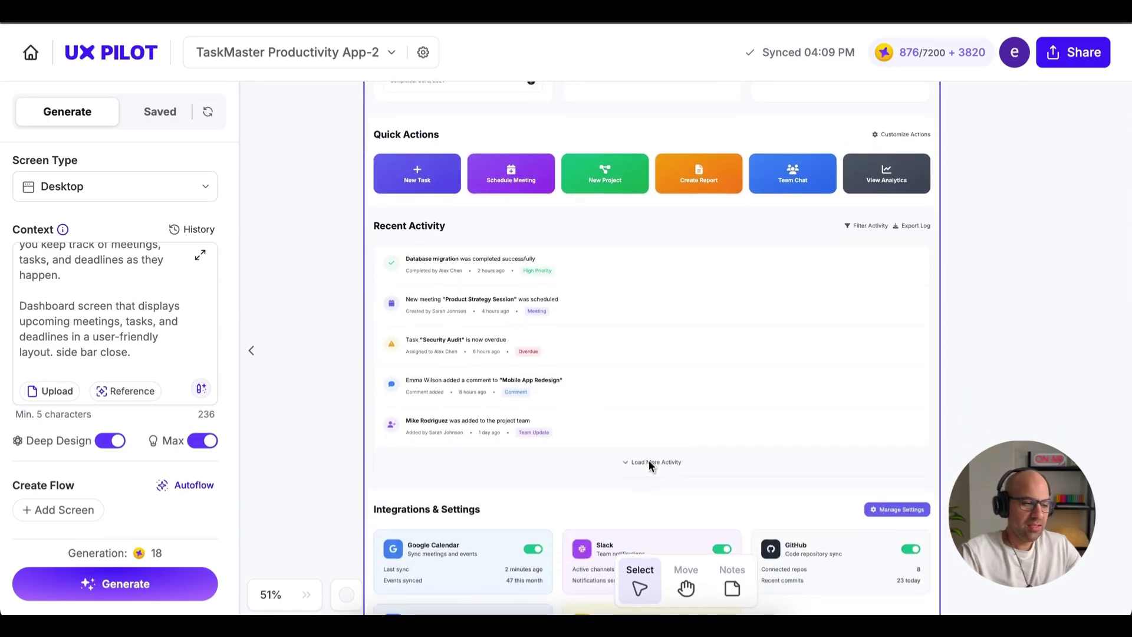
{"action": "scroll", "coordinate": [649, 464], "scroll_direction": "down", "scroll_amount": 5}
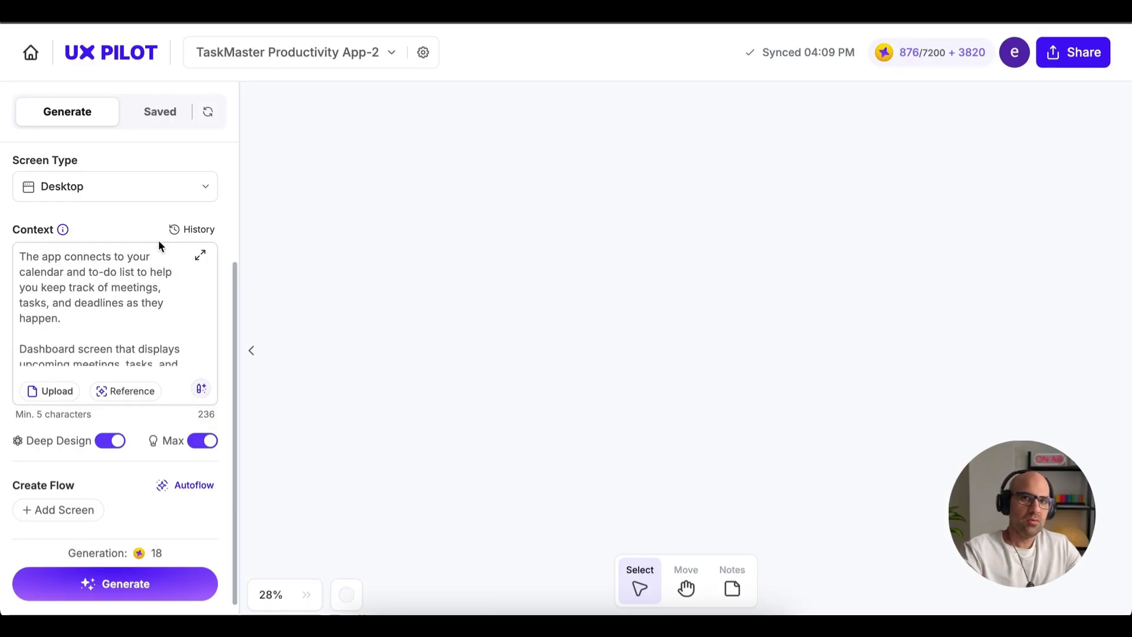
Switch the design style to Neo Brutalist and the screen type to Mobile app.
{"action": "scroll", "coordinate": [158, 239], "scroll_direction": "up", "scroll_amount": 3}
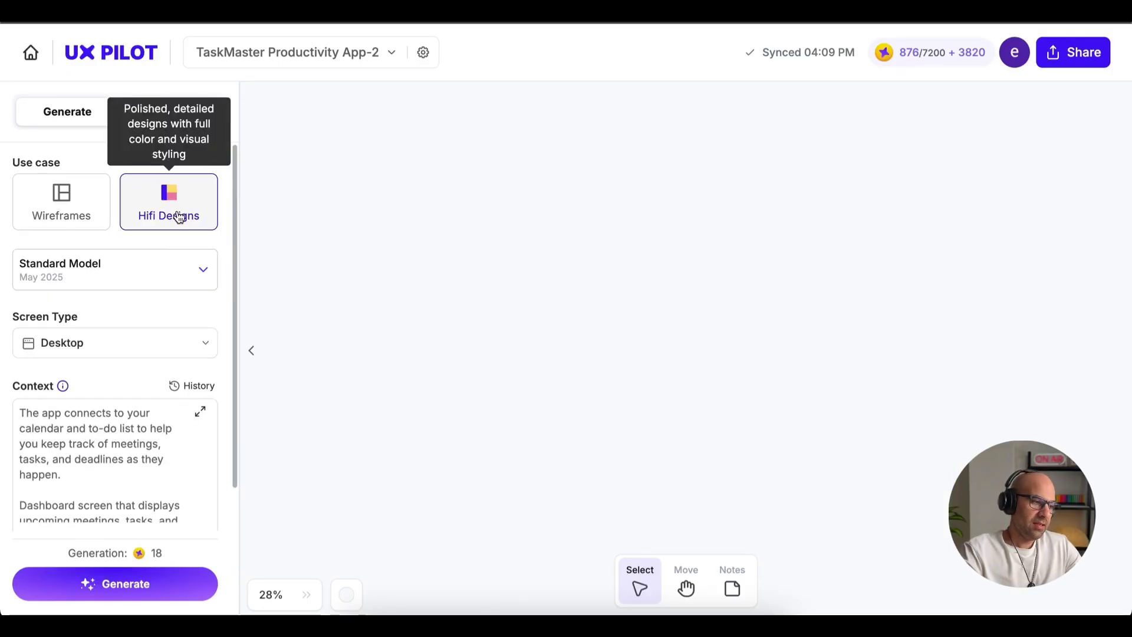
{"action": "left_click", "coordinate": [192, 272]}
{"action": "scroll", "coordinate": [159, 460], "scroll_direction": "down", "scroll_amount": 3}
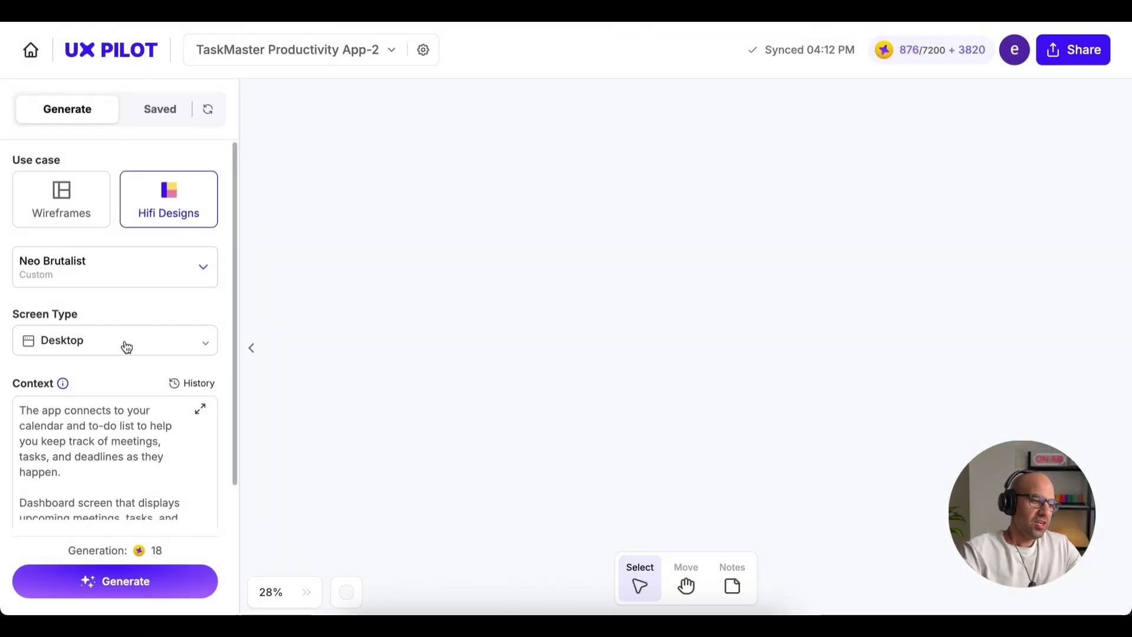
{"action": "left_click", "coordinate": [126, 346]}
{"action": "left_click", "coordinate": [124, 402]}
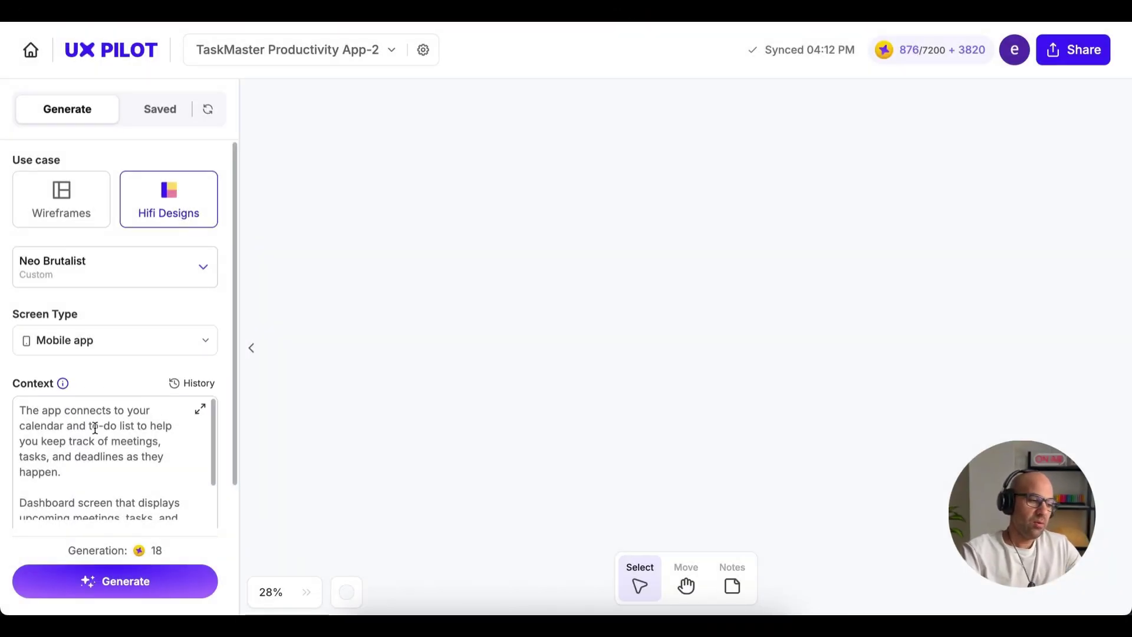
{"action": "scroll", "coordinate": [94, 452], "scroll_direction": "down", "scroll_amount": 2}
{"action": "scroll", "coordinate": [94, 457], "scroll_direction": "down", "scroll_amount": 3}
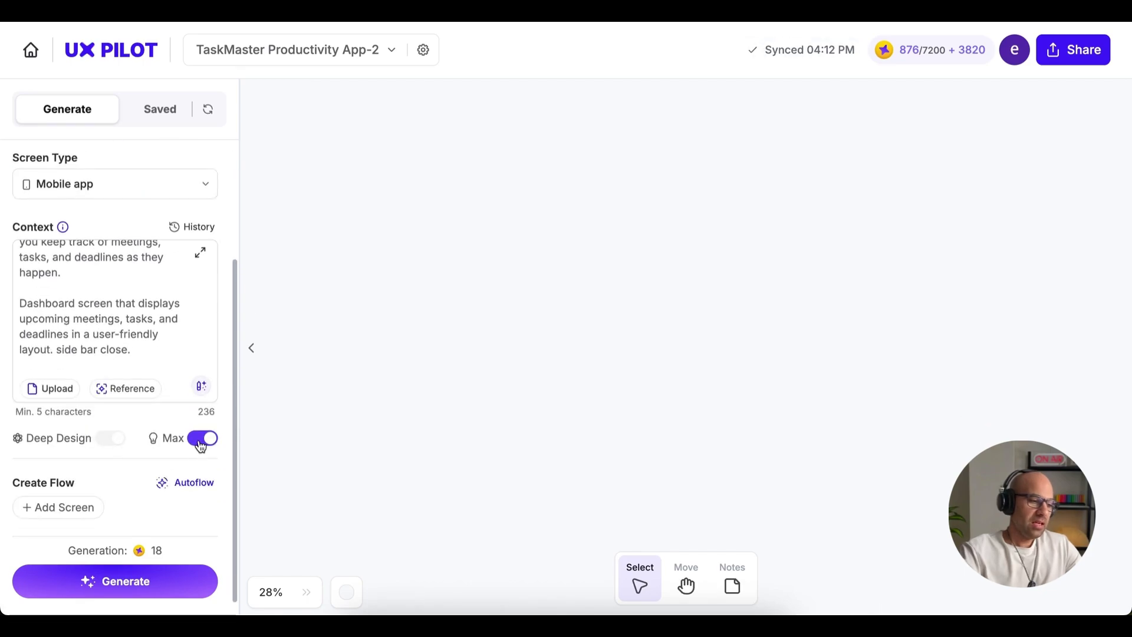
Generate the mobile dashboard once with Max off, then again with Max on.
{"action": "left_click", "coordinate": [201, 444]}
{"action": "left_click", "coordinate": [161, 579]}
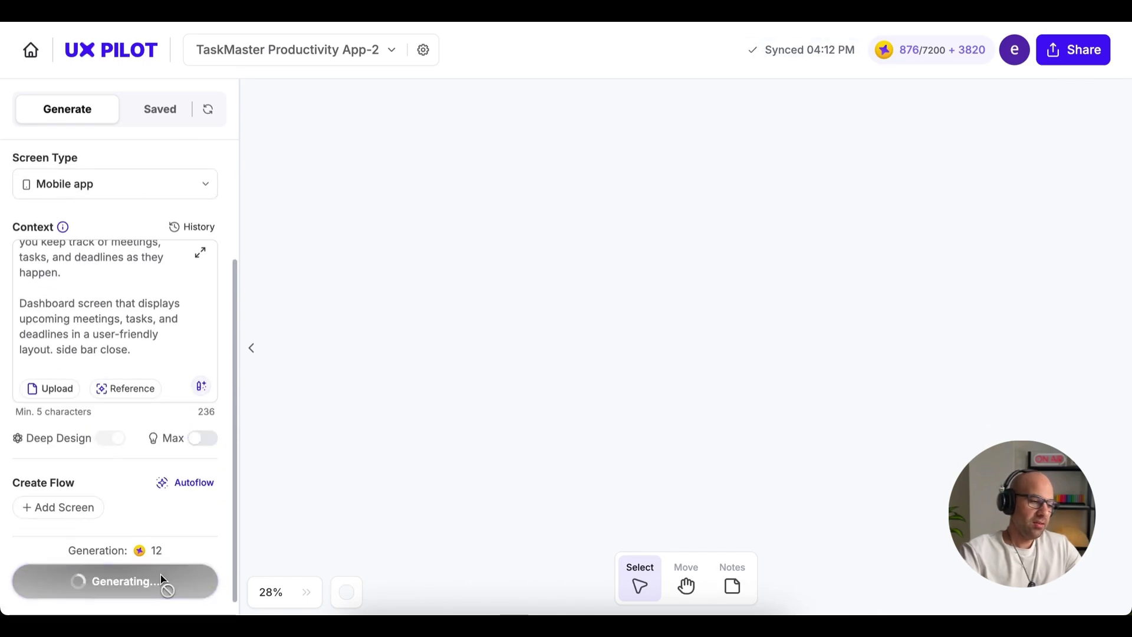
{"action": "left_click", "coordinate": [211, 443]}
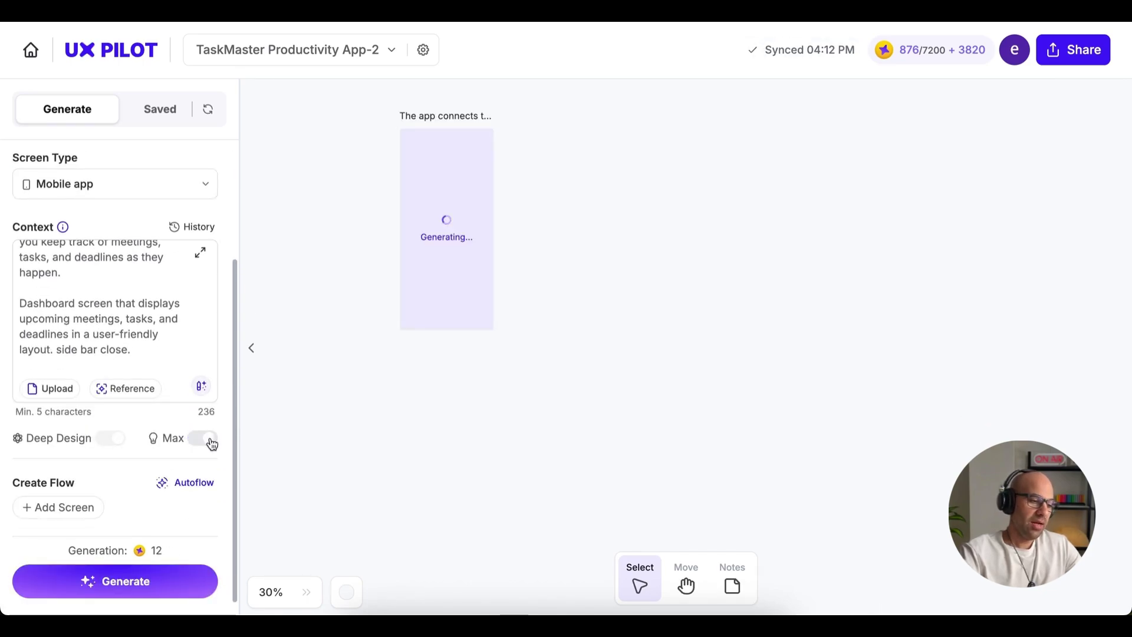
{"action": "left_click", "coordinate": [163, 585]}
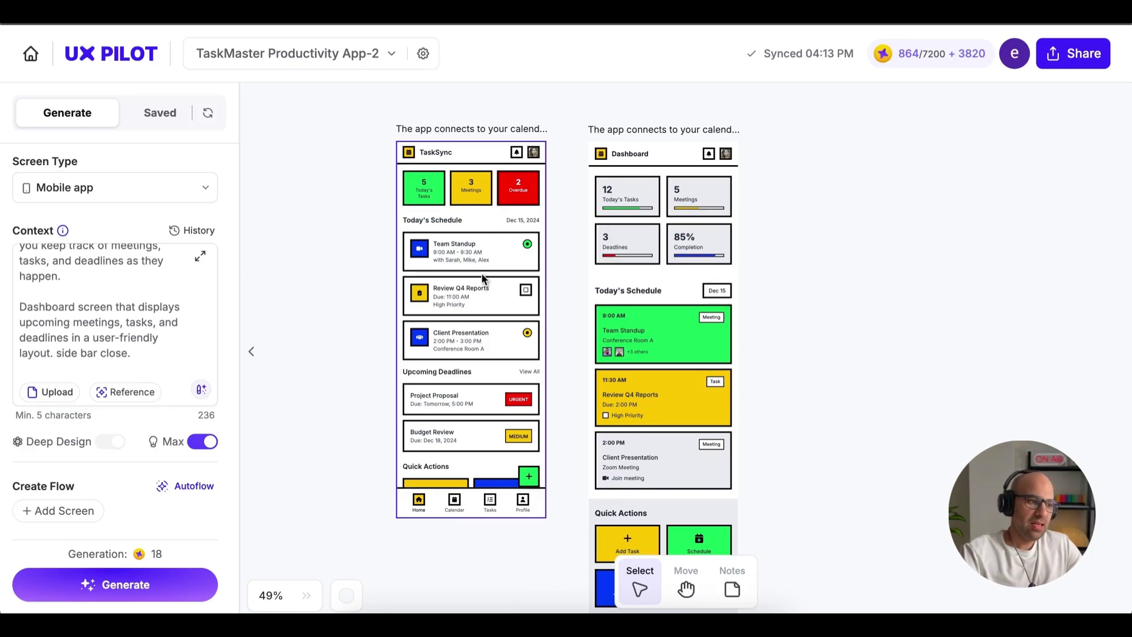
{"action": "scroll", "coordinate": [458, 231], "scroll_direction": "up", "scroll_amount": 5}
{"action": "scroll", "coordinate": [458, 231], "scroll_direction": "up", "scroll_amount": 1}
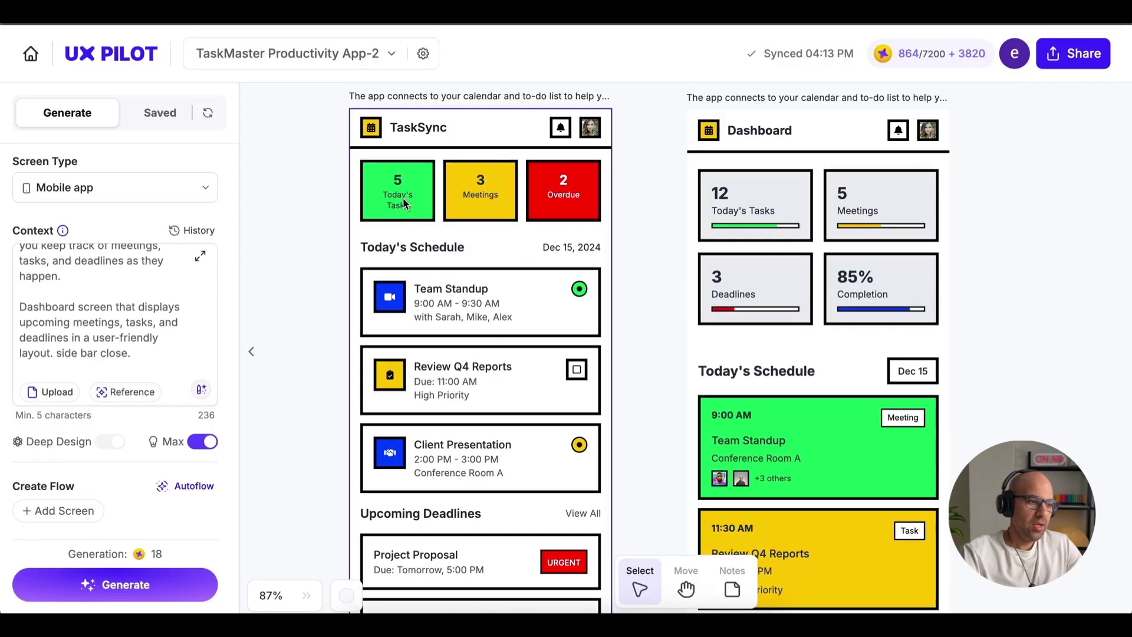
{"action": "scroll", "coordinate": [479, 263], "scroll_direction": "down", "scroll_amount": 3}
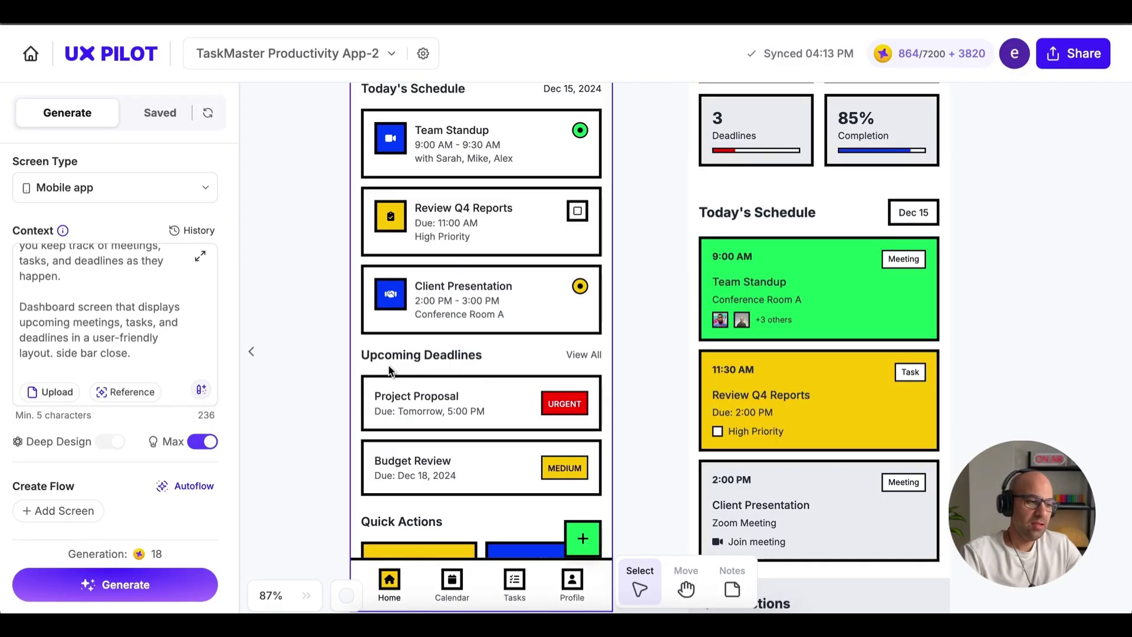
{"action": "scroll", "coordinate": [449, 369], "scroll_direction": "down", "scroll_amount": 2}
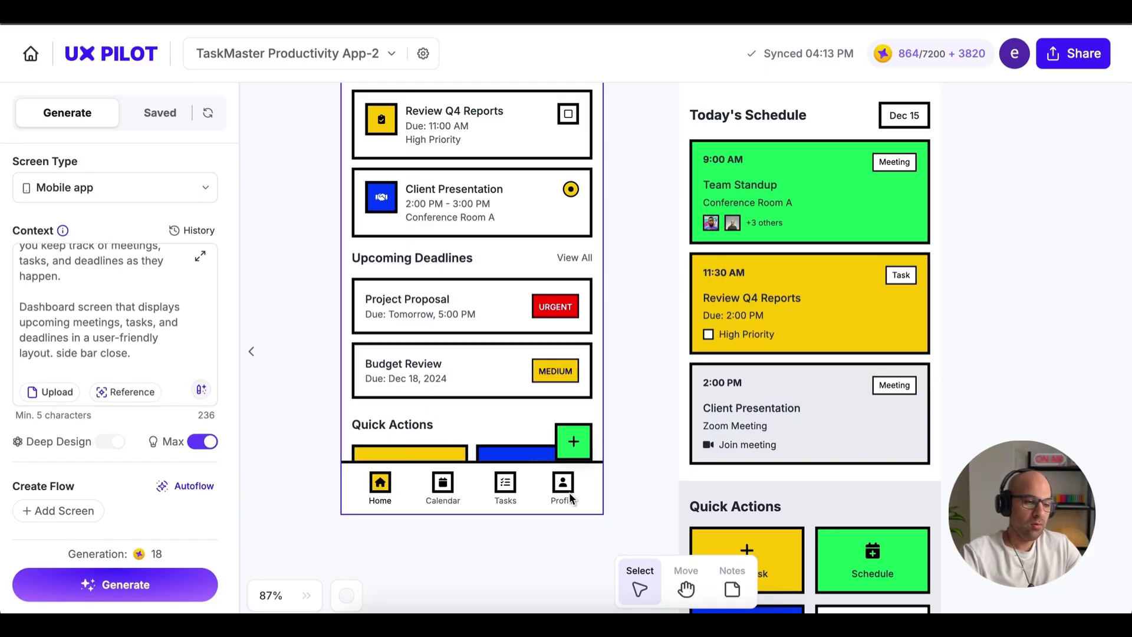
{"action": "scroll", "coordinate": [569, 499], "scroll_direction": "down", "scroll_amount": 6}
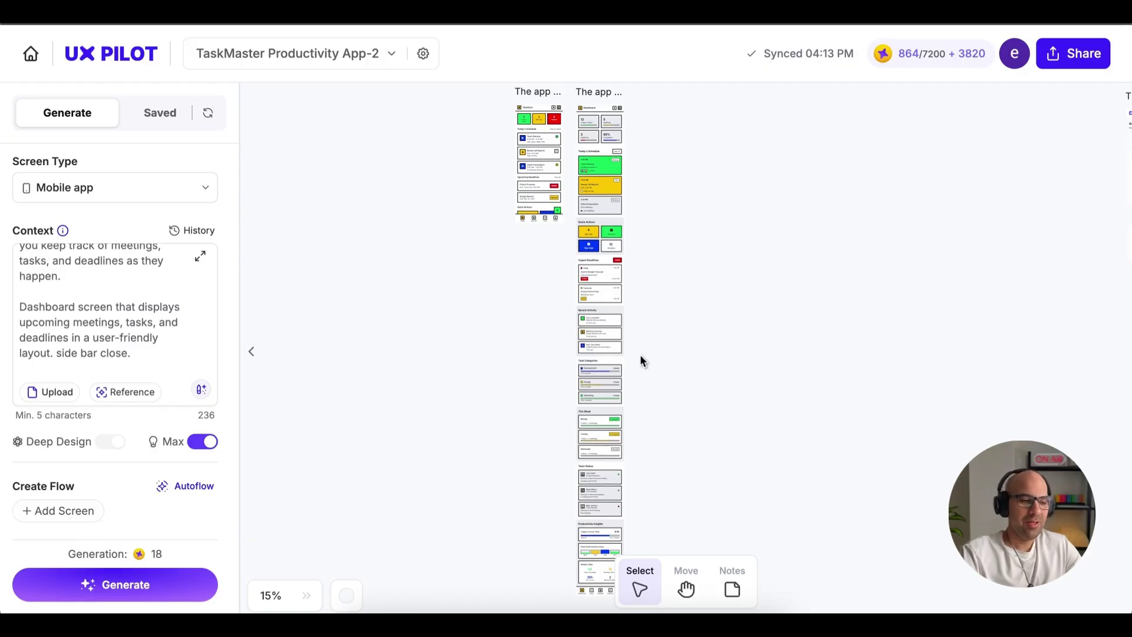
{"action": "scroll", "coordinate": [634, 286], "scroll_direction": "up", "scroll_amount": 6}
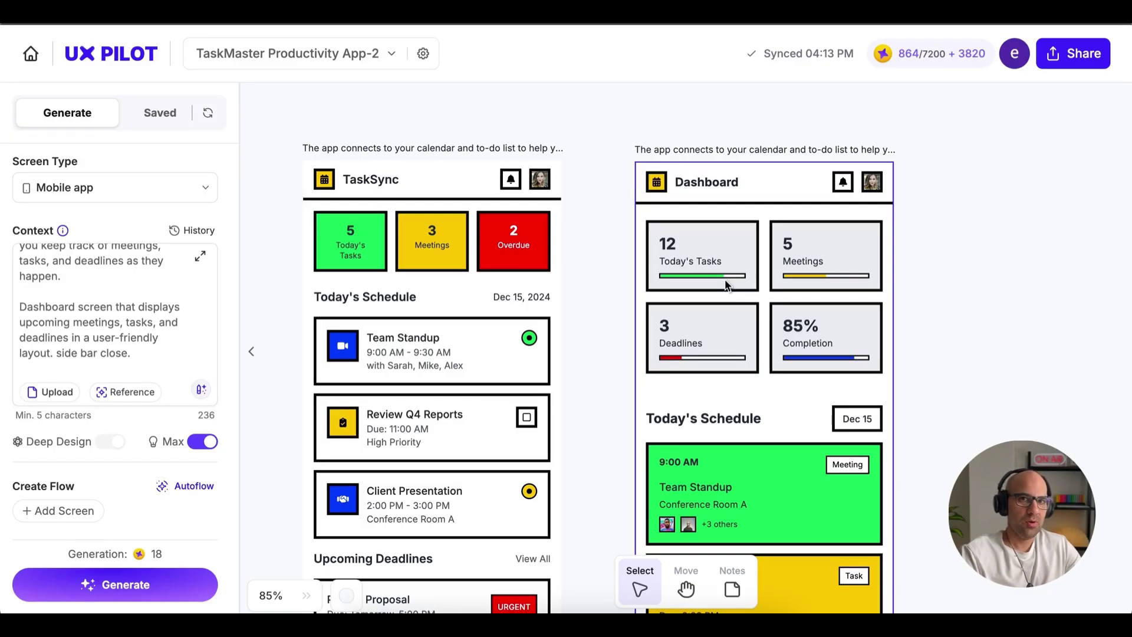
{"action": "scroll", "coordinate": [726, 286], "scroll_direction": "down", "scroll_amount": 5}
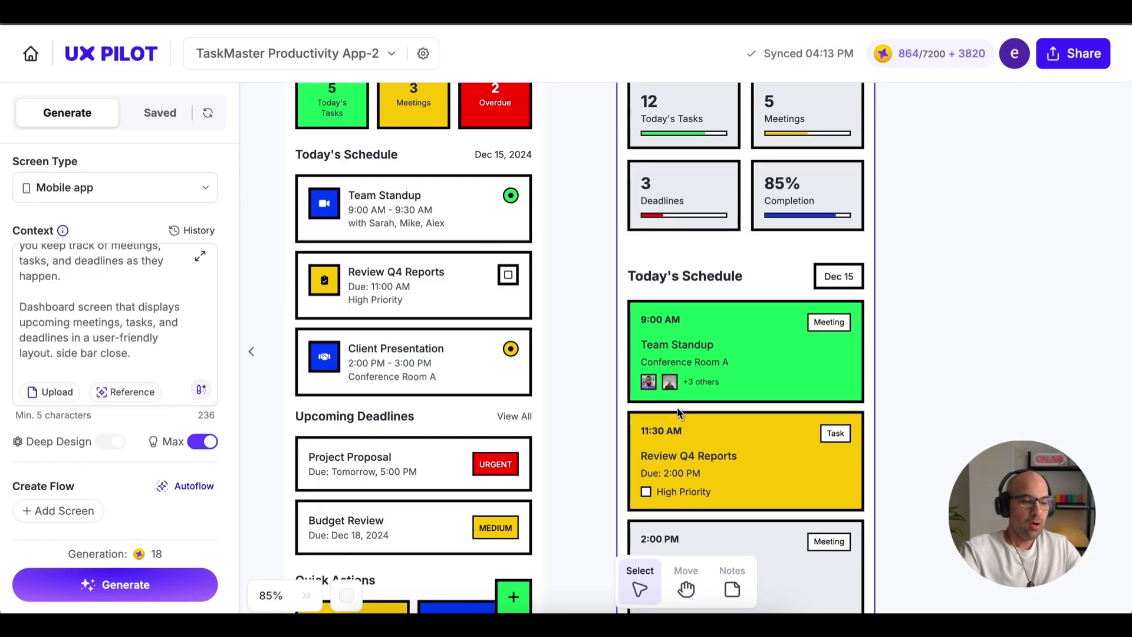
{"action": "scroll", "coordinate": [677, 406], "scroll_direction": "down", "scroll_amount": 1}
{"action": "scroll", "coordinate": [677, 407], "scroll_direction": "down", "scroll_amount": 10}
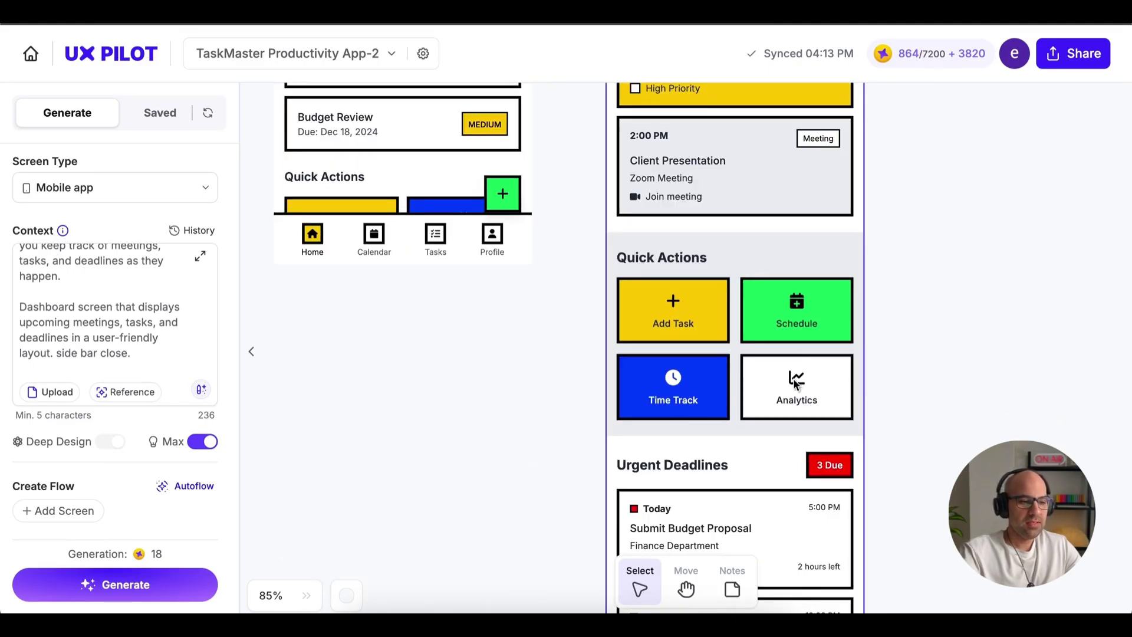
{"action": "scroll", "coordinate": [739, 387], "scroll_direction": "down", "scroll_amount": 4}
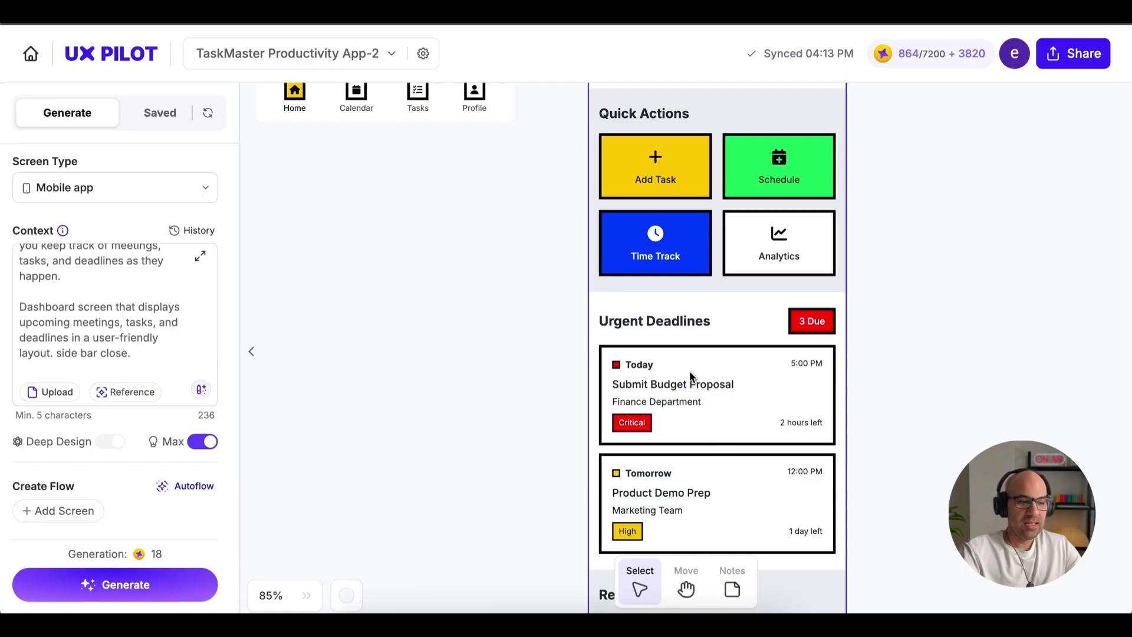
{"action": "scroll", "coordinate": [653, 352], "scroll_direction": "down", "scroll_amount": 8}
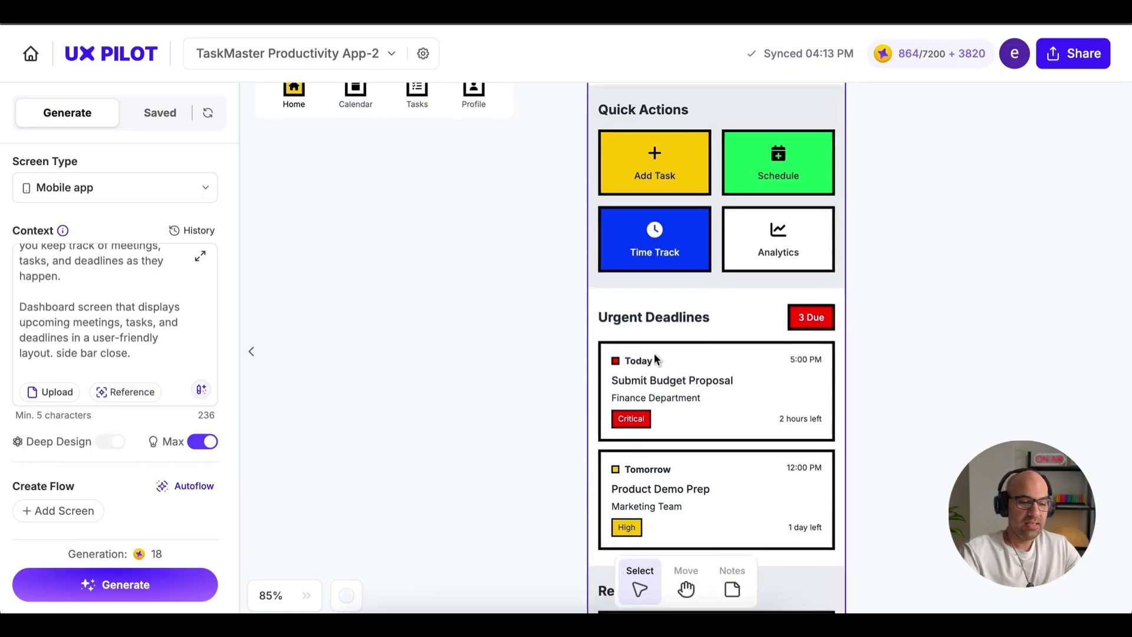
{"action": "scroll", "coordinate": [731, 394], "scroll_direction": "down", "scroll_amount": 8}
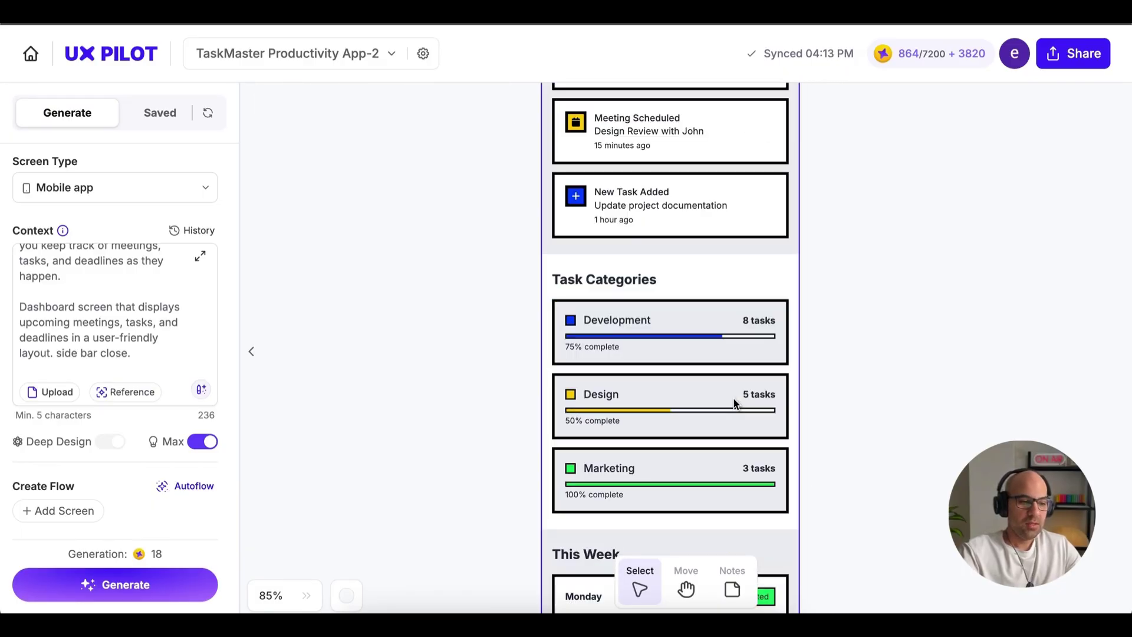
{"action": "scroll", "coordinate": [734, 403], "scroll_direction": "down", "scroll_amount": 8}
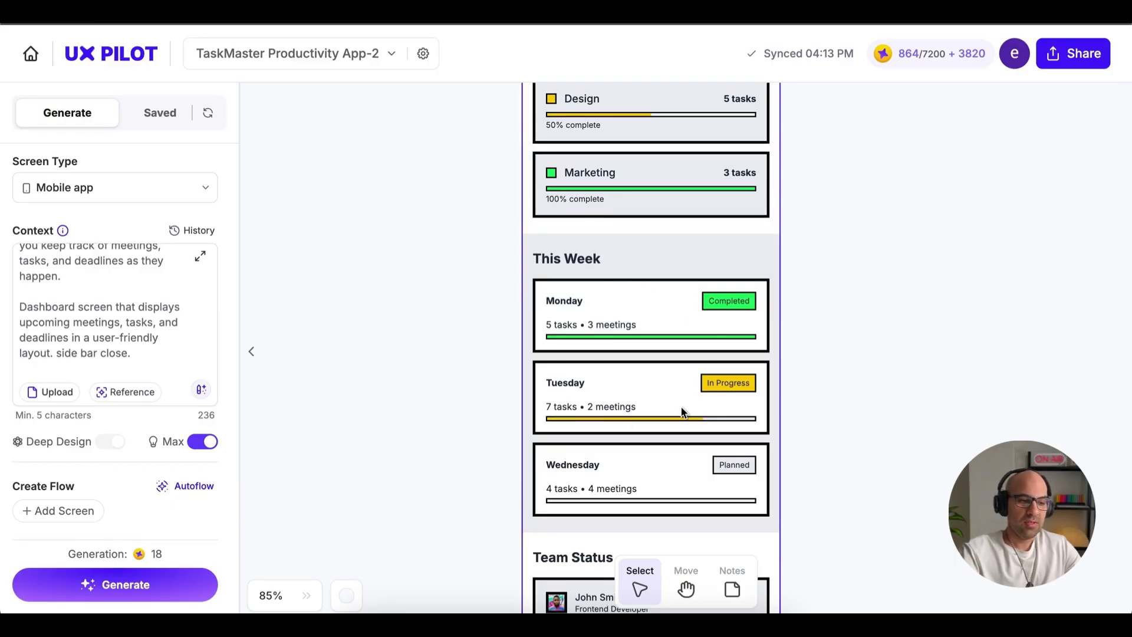
{"action": "scroll", "coordinate": [682, 411], "scroll_direction": "down", "scroll_amount": 9}
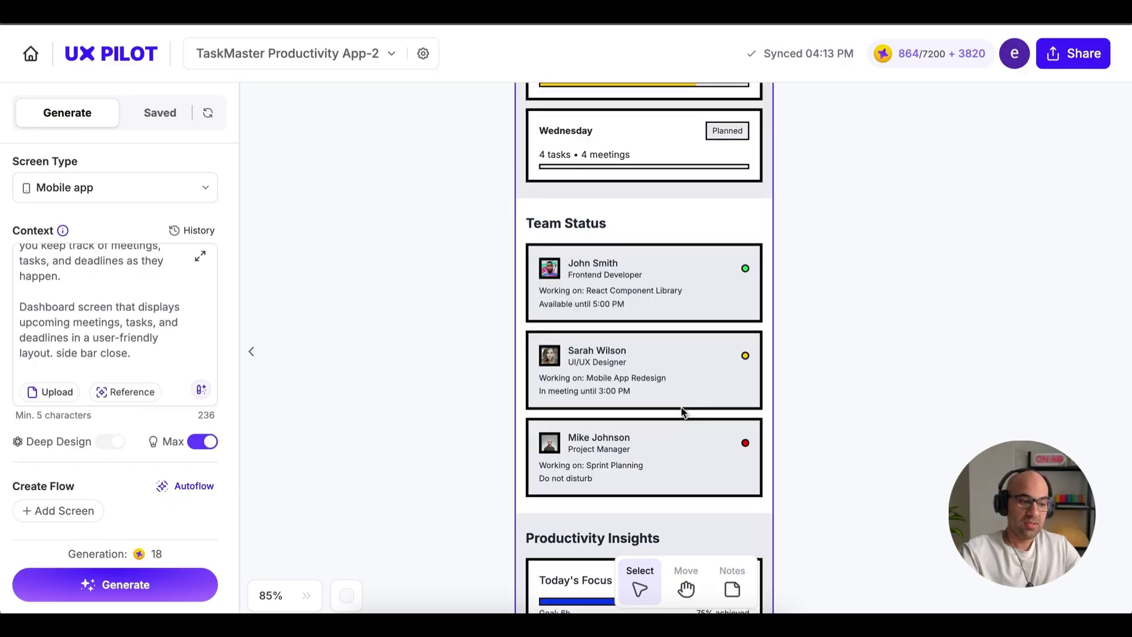
{"action": "scroll", "coordinate": [682, 410], "scroll_direction": "down", "scroll_amount": 9}
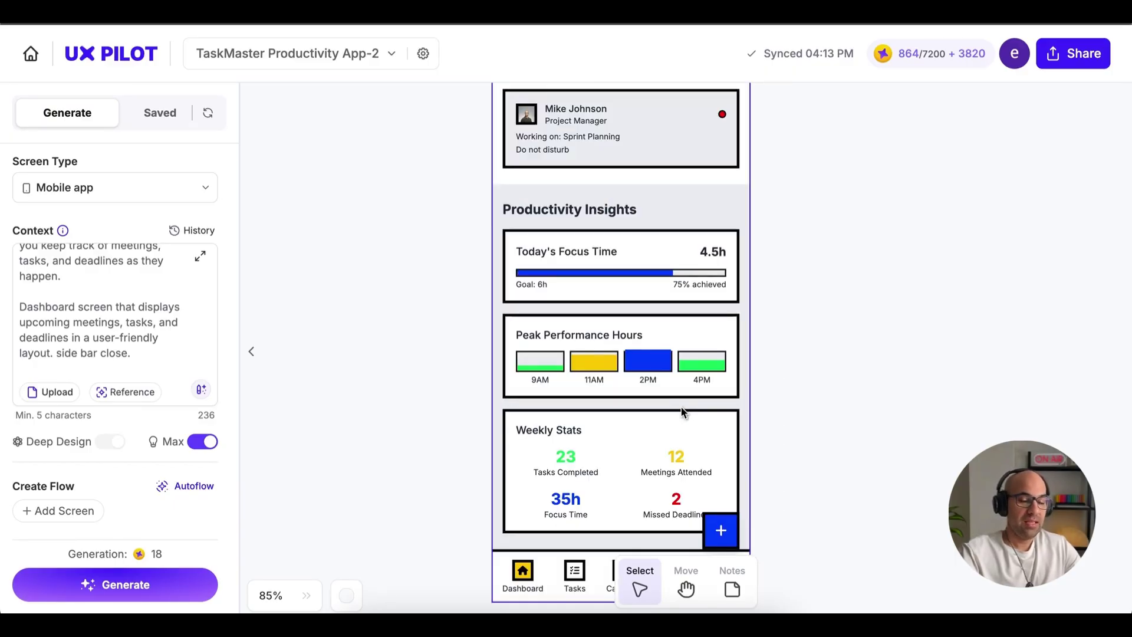